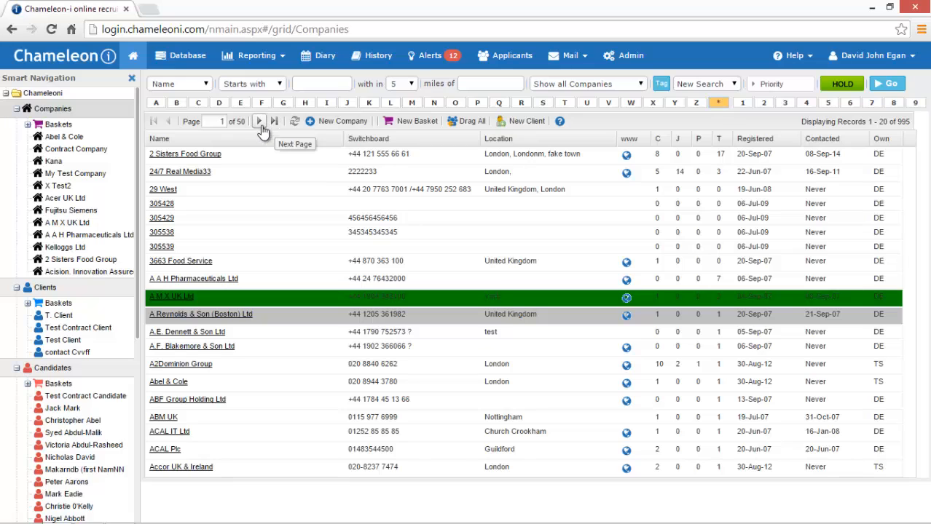
Create a new company record named "My Test Company 1" and save it.
click(260, 122)
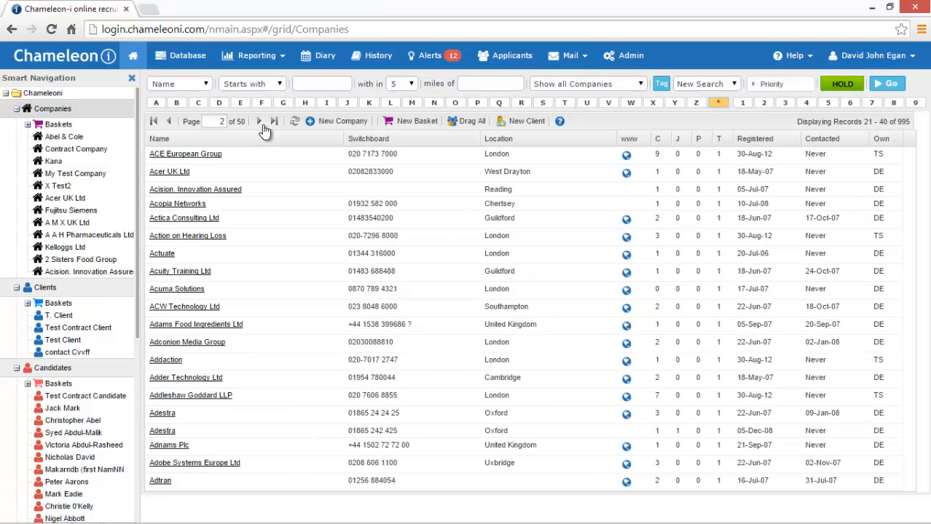
click(327, 122)
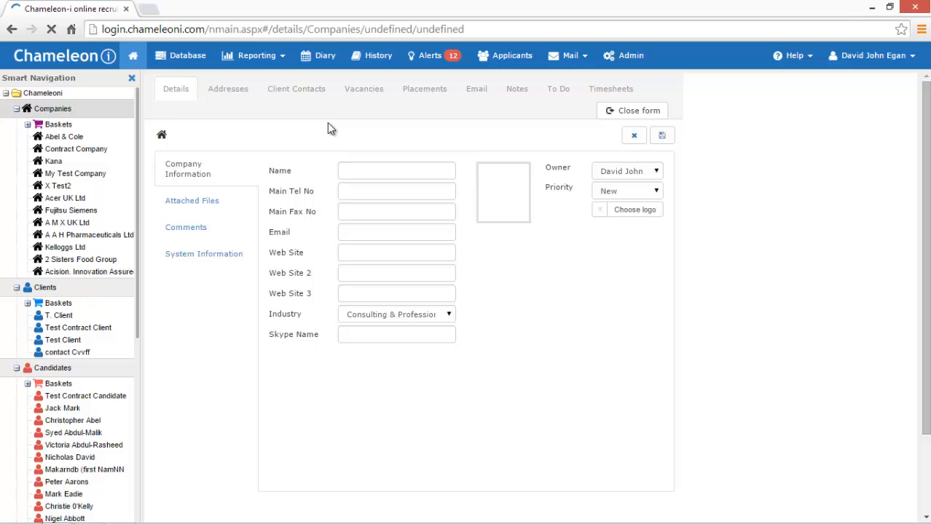
click(358, 172)
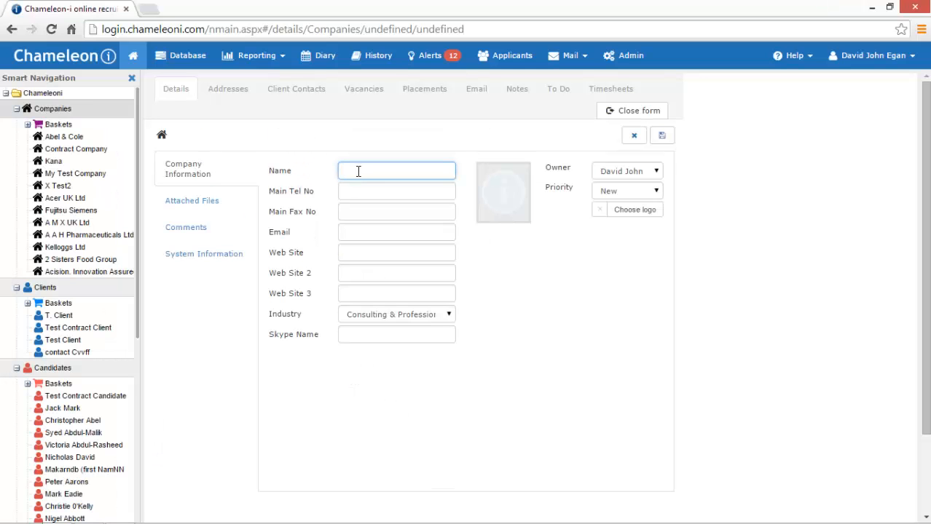
text(My Test Company 1)
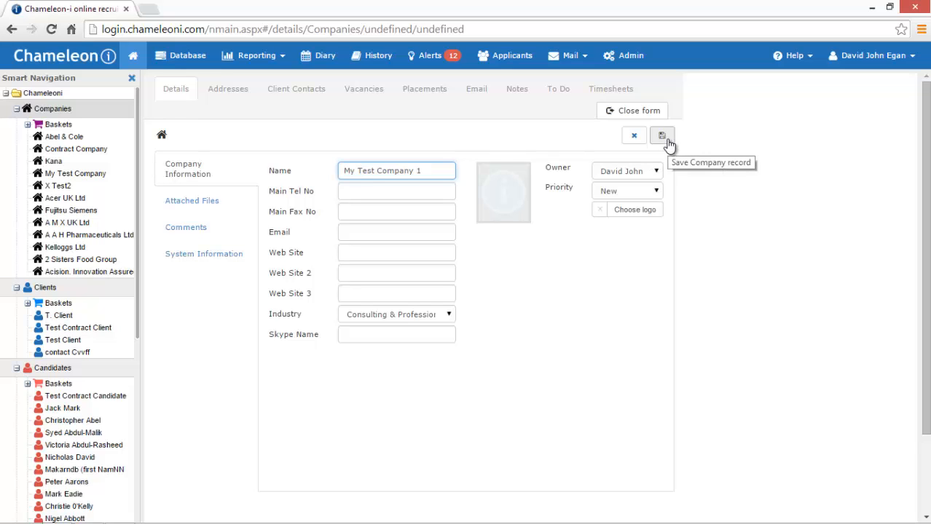
click(662, 137)
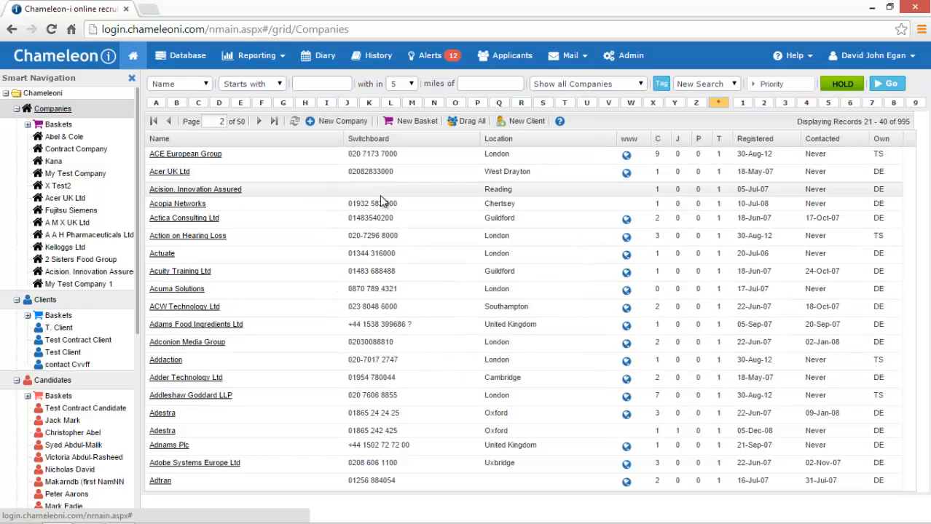
Switch from the companies list to the Clients section and list all clients.
click(338, 140)
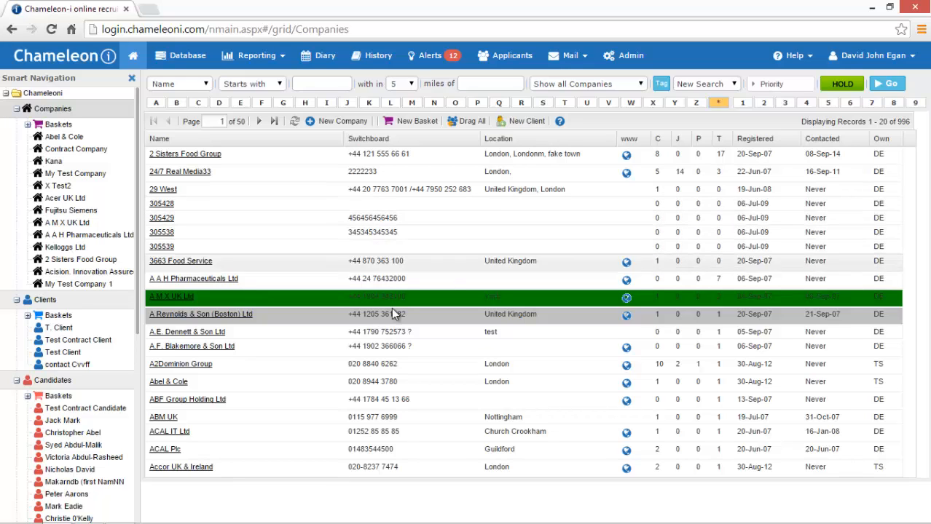
click(41, 301)
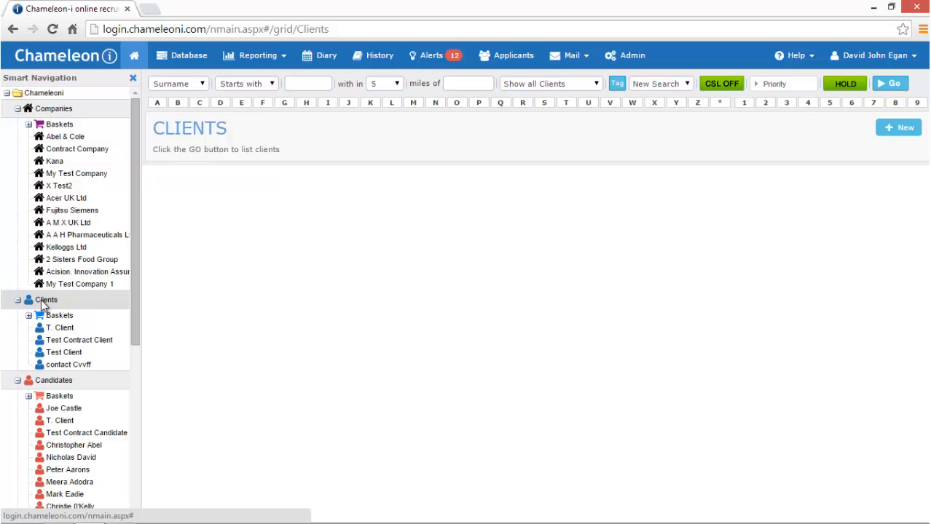
click(718, 104)
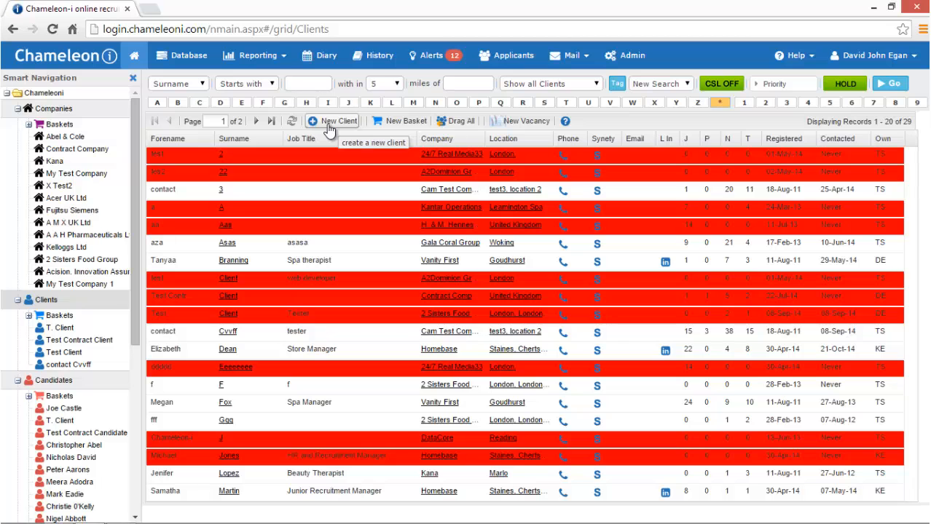
Start a new client record and link it to the existing company Fujitsu Siemens, found by searching company names for "Fu".
click(329, 122)
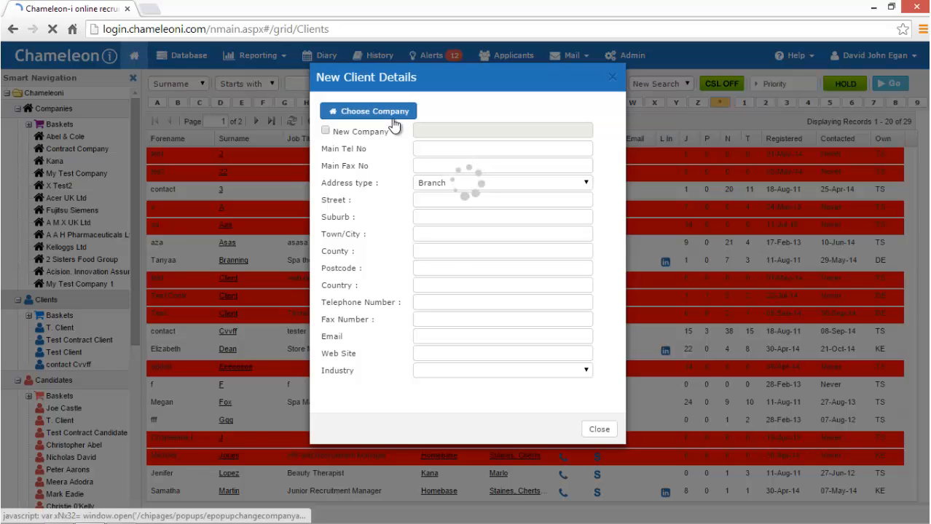
click(326, 132)
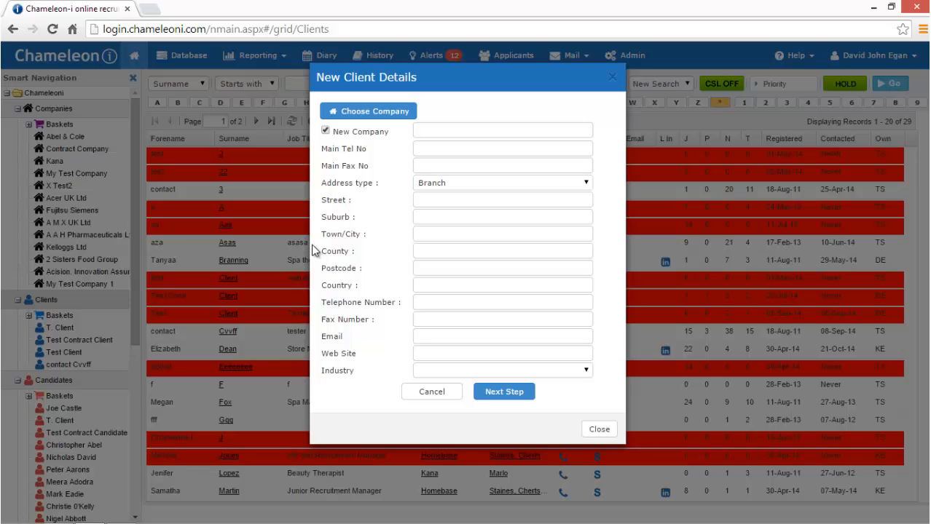
click(376, 115)
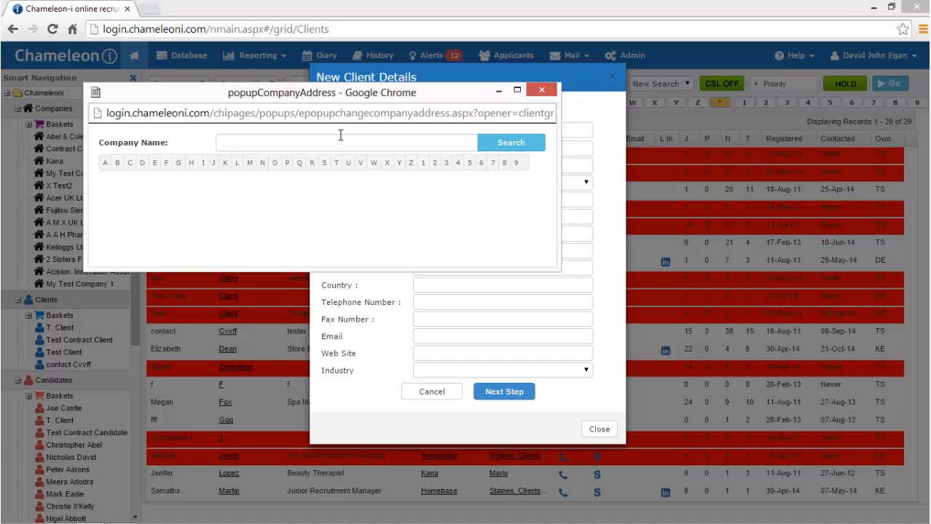
click(333, 141)
text(Fu)
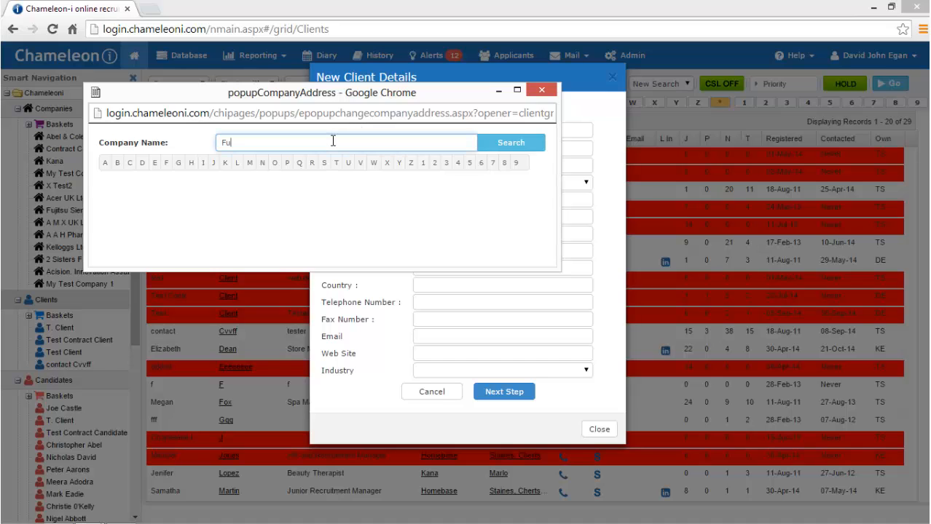
click(511, 144)
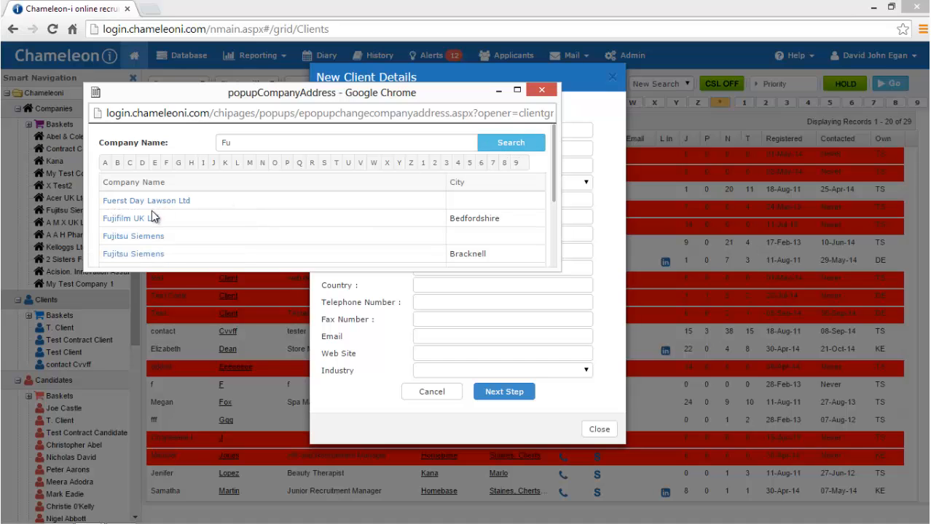
click(139, 236)
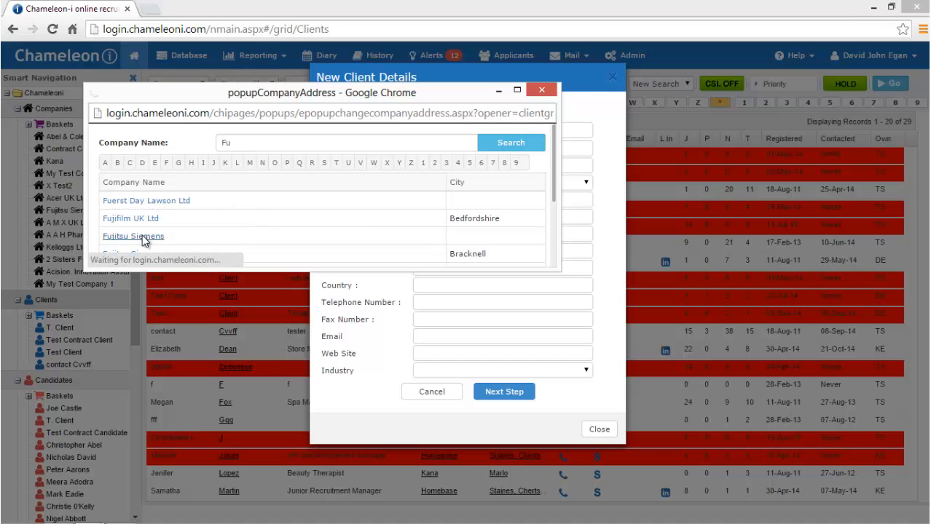
click(327, 199)
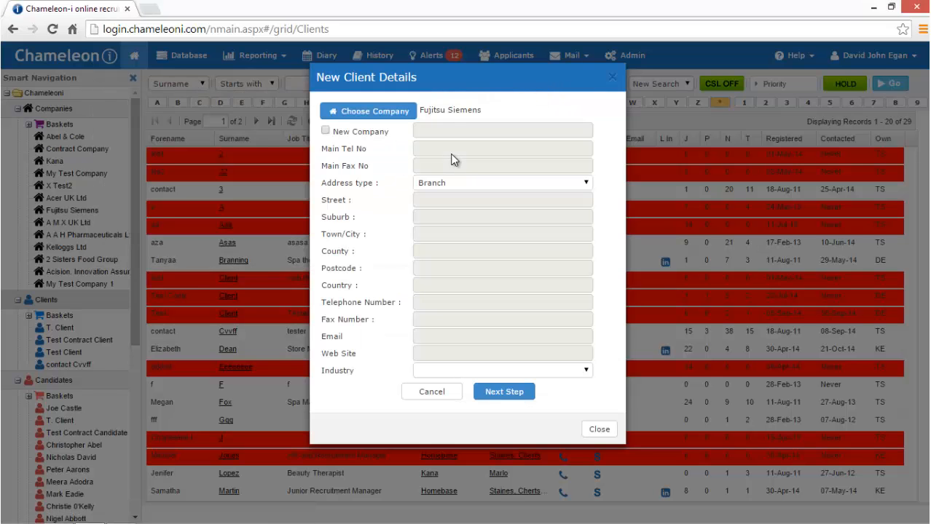
Continue to the new client's personal details, enter the client's name and save the record.
click(488, 391)
click(486, 110)
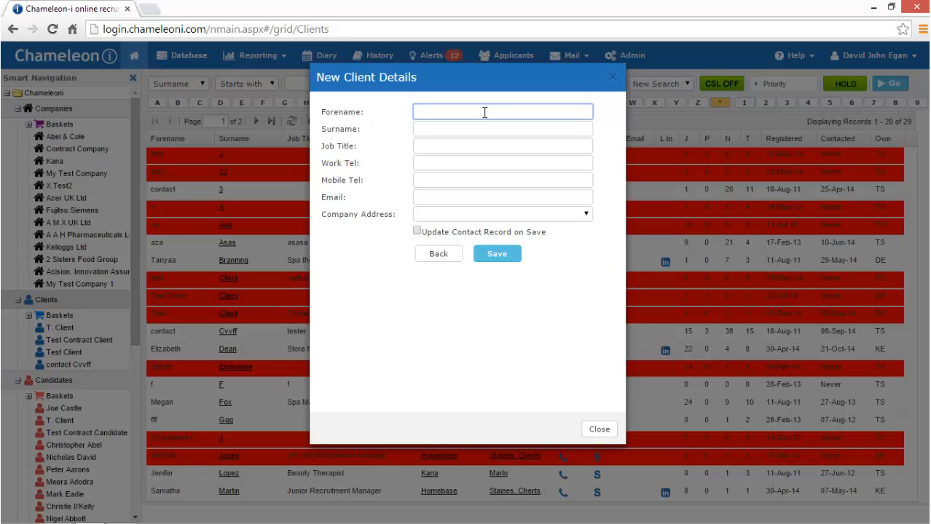
text(Test Client 2)
click(496, 254)
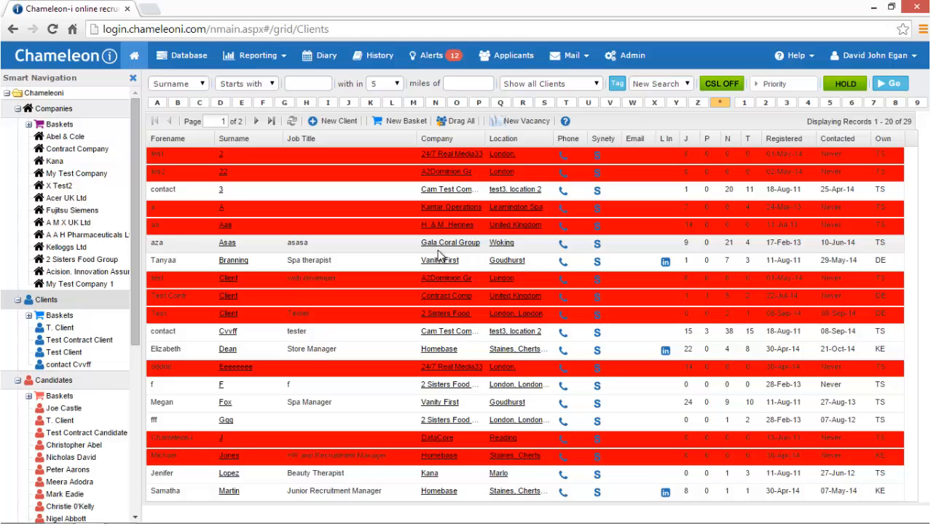
View the second listed client's phone details, and open the Synety call form for the first client and close it without calling.
scroll(73, 309, down, 1)
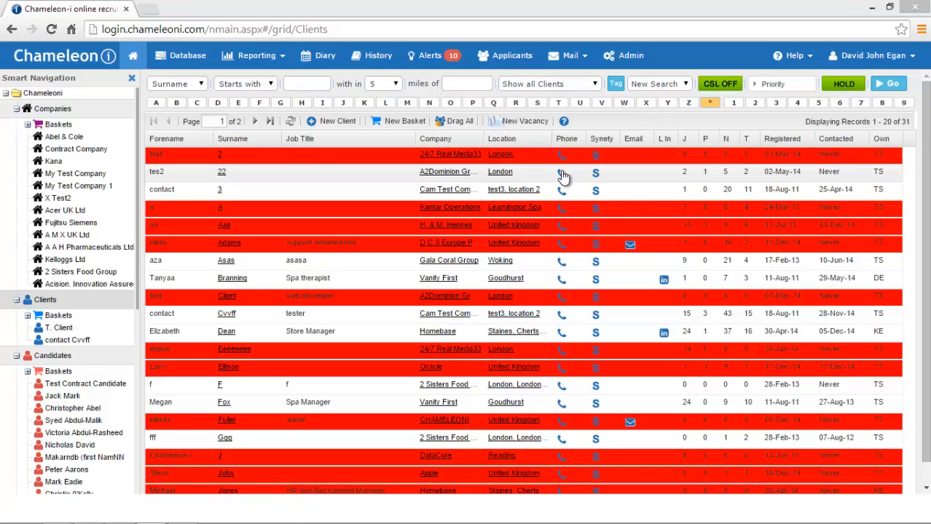
mouse_move(563, 177)
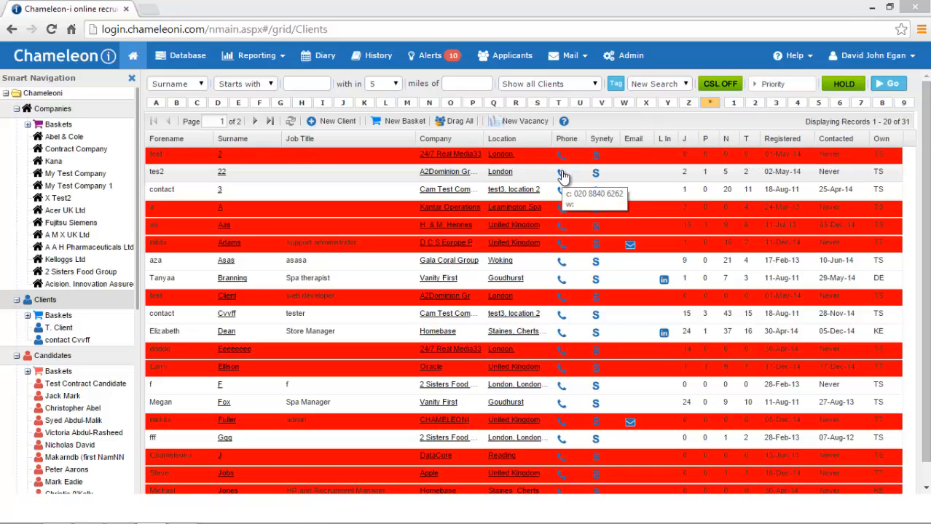
click(563, 175)
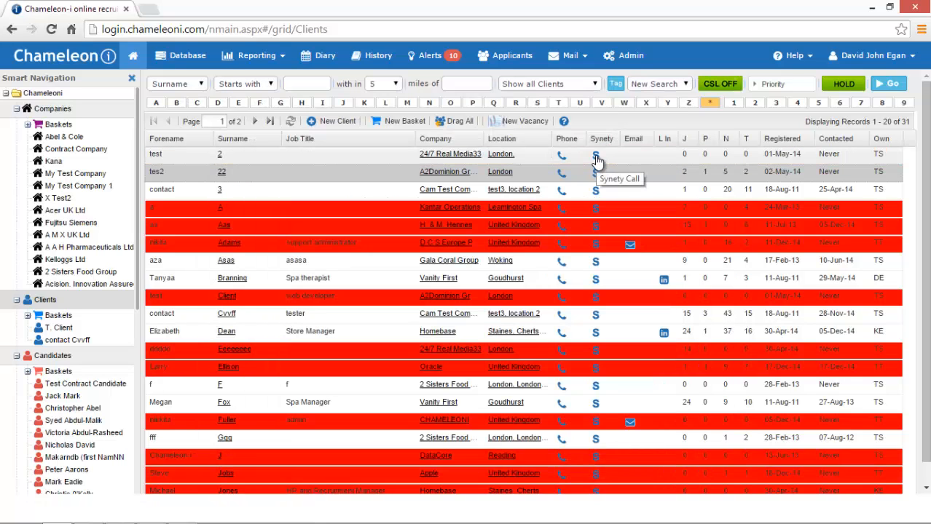
click(596, 157)
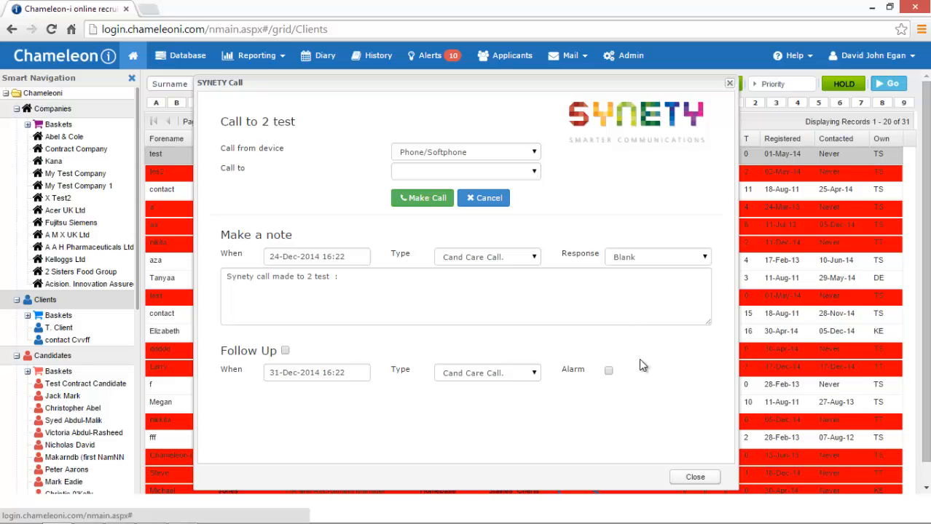
click(693, 479)
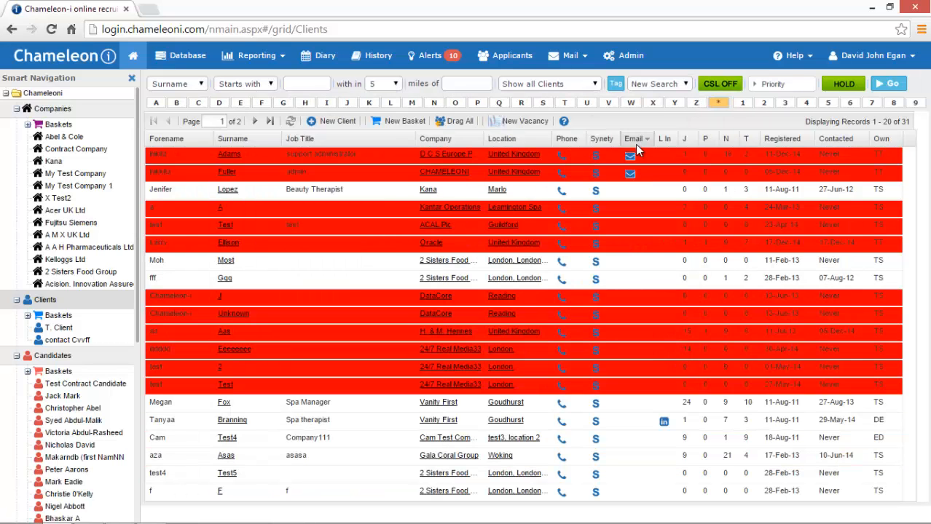
View the Email Client Wizard for the D C S Europe contact, close it, and check the LinkedIn link of the Vanity First spa therapist.
click(630, 155)
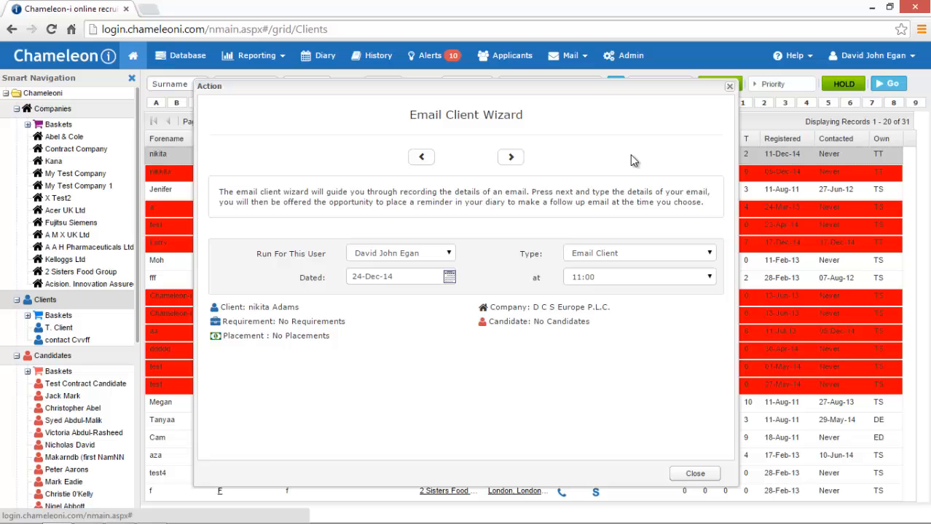
click(689, 472)
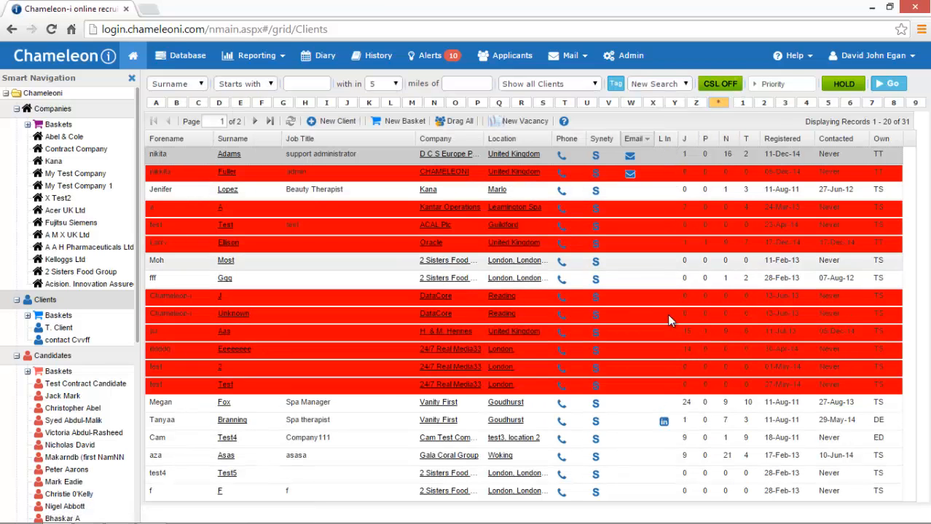
click(663, 422)
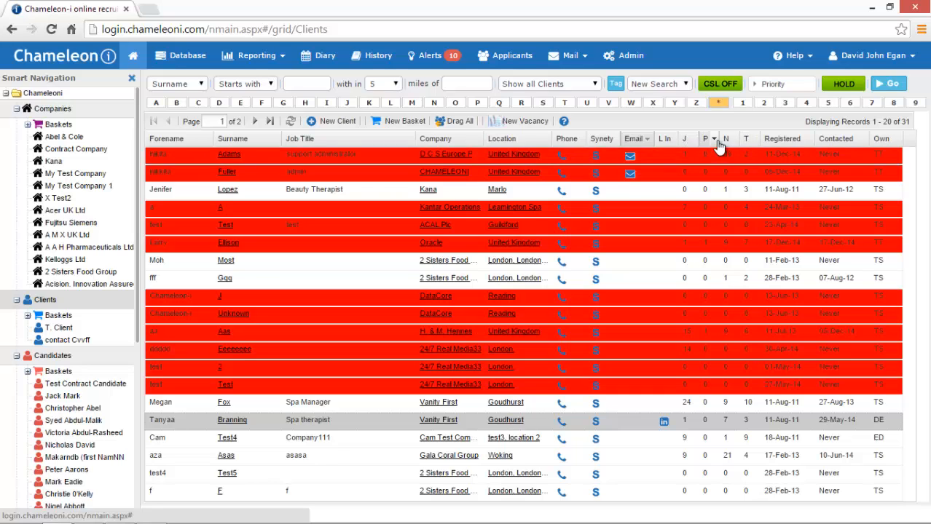
click(685, 142)
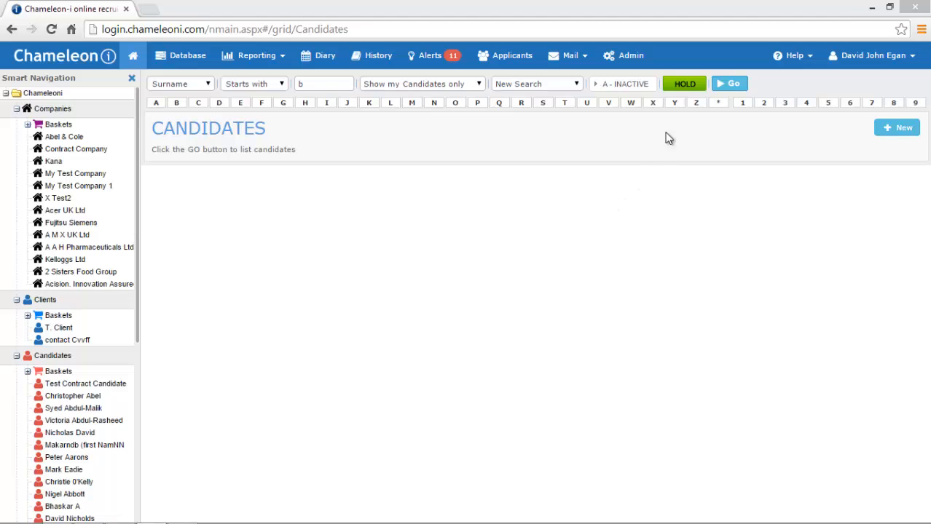
List all candidates, create a new candidate with title Mr, forename and surname, save it and open the saved record.
click(720, 106)
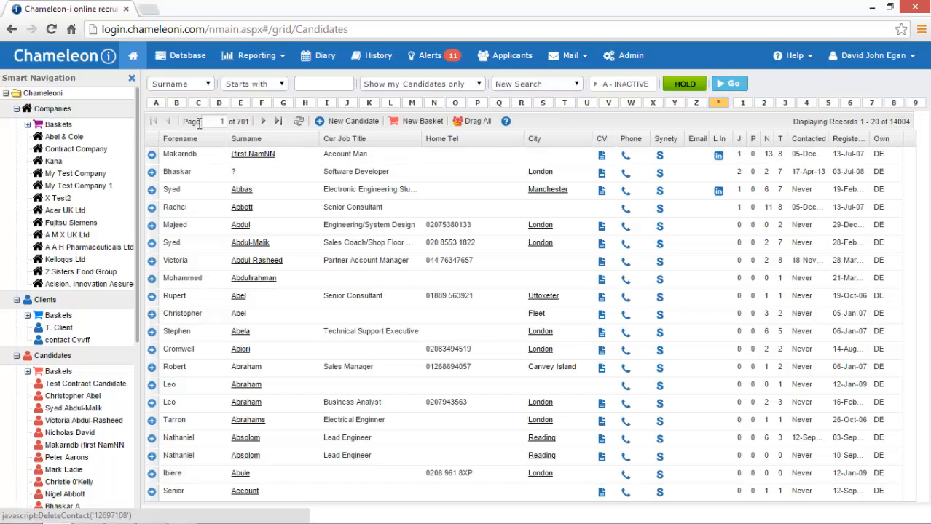
click(353, 121)
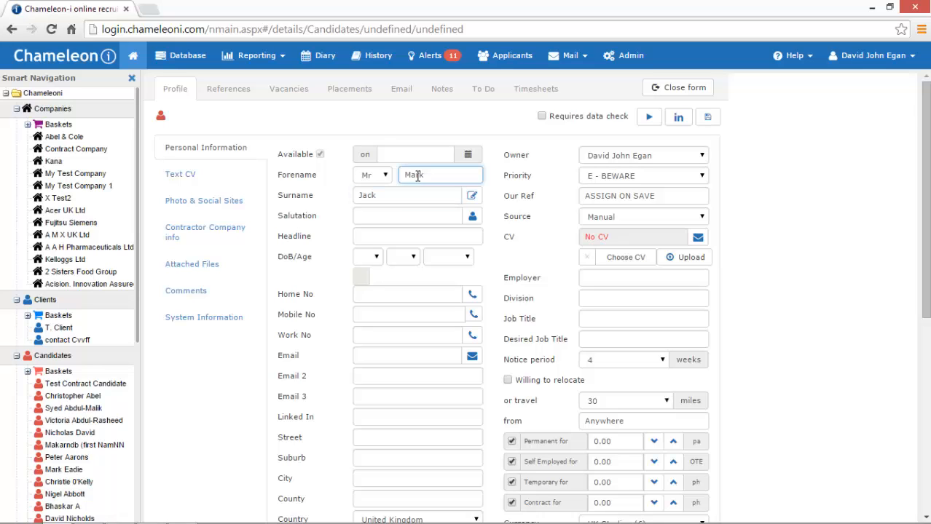
click(707, 121)
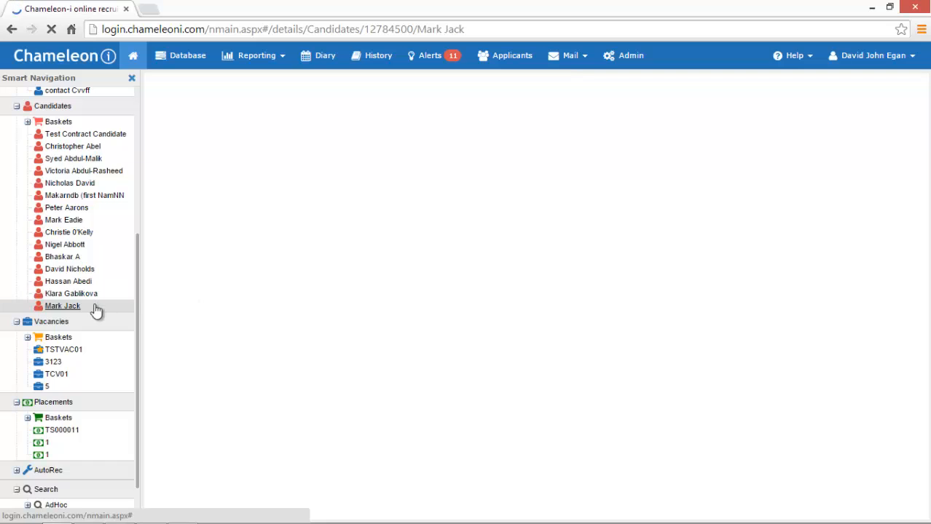
click(77, 307)
Return to the candidates list, open the CV download for the first candidate and cancel saving the file.
click(66, 107)
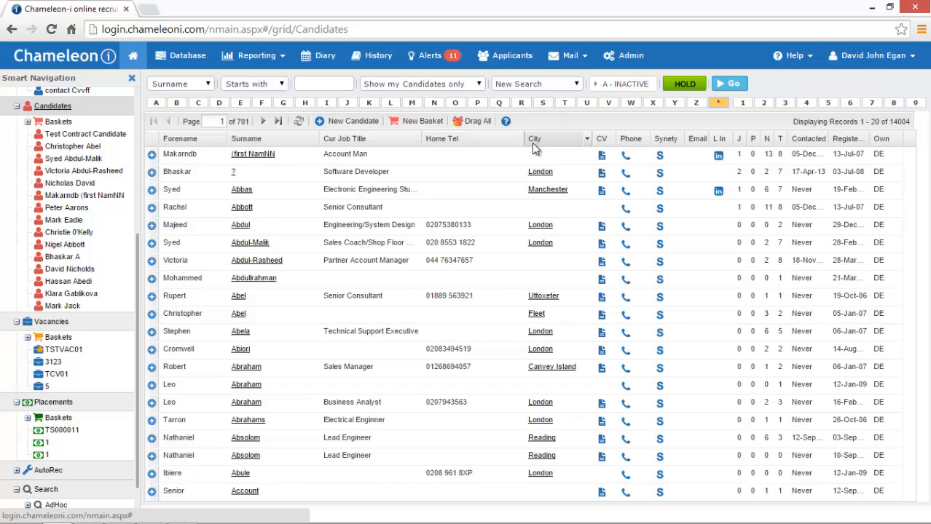
click(602, 156)
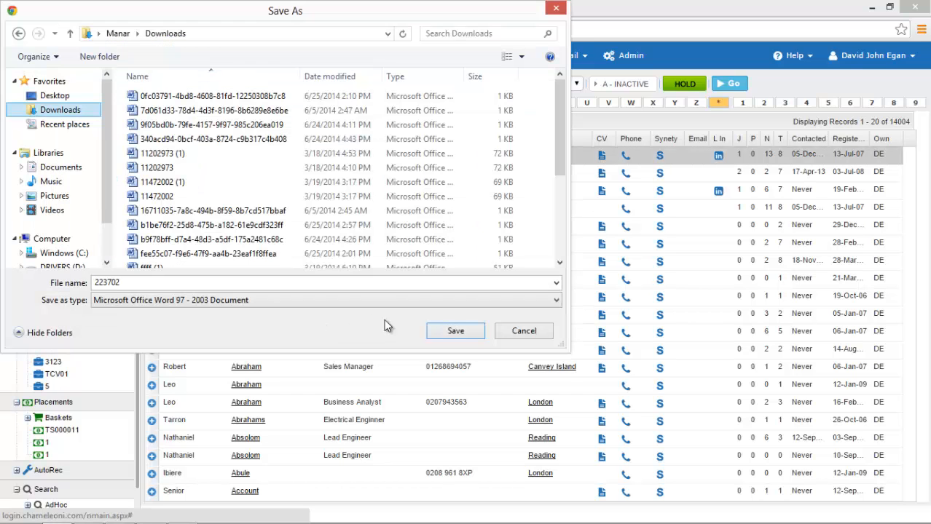
click(556, 8)
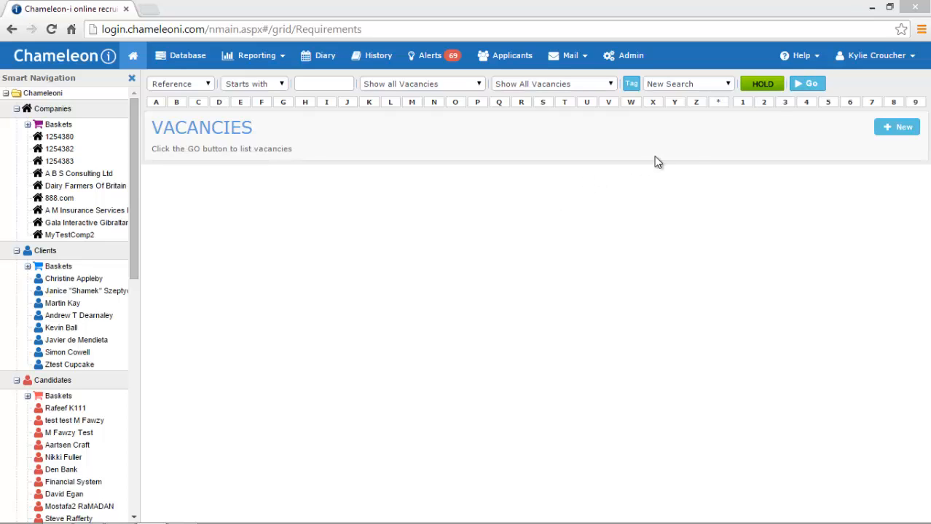
List all vacancies, start a new vacancy and choose the Verralls Barristers client from the surnames beginning with M.
click(721, 108)
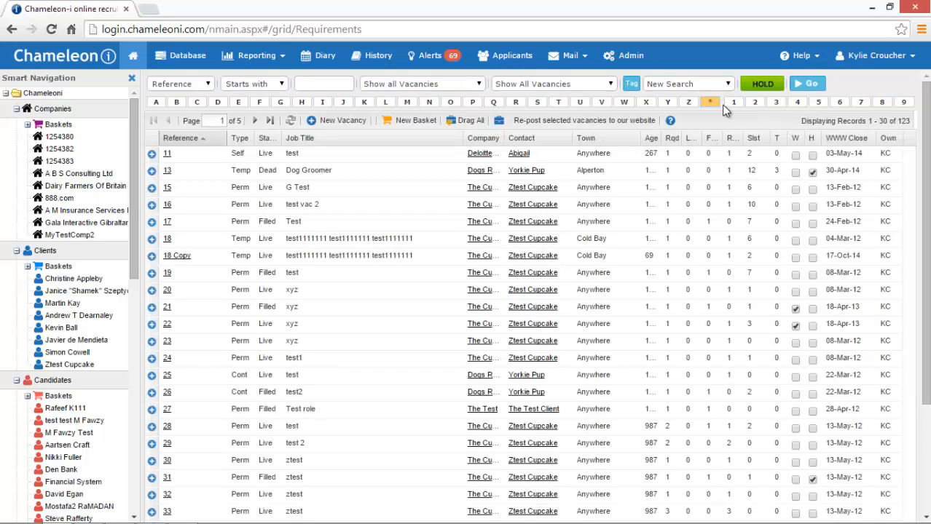
click(334, 122)
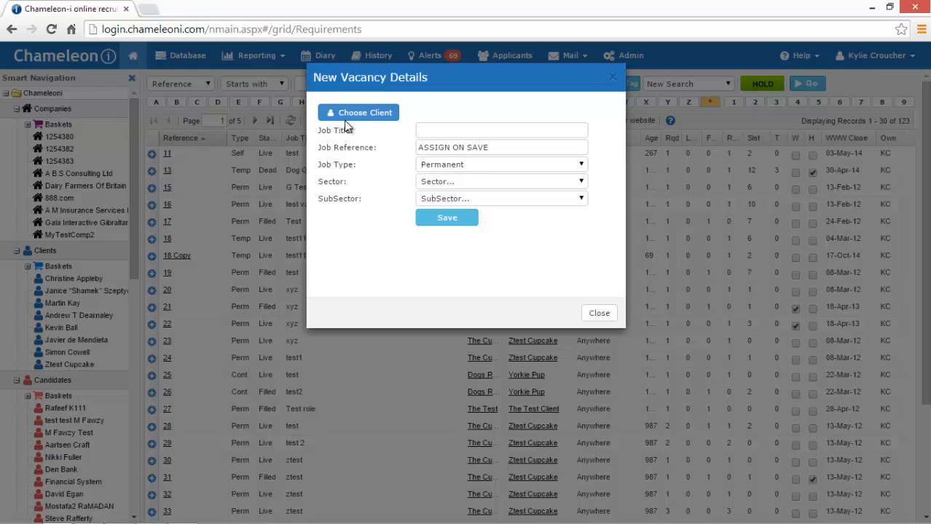
click(348, 115)
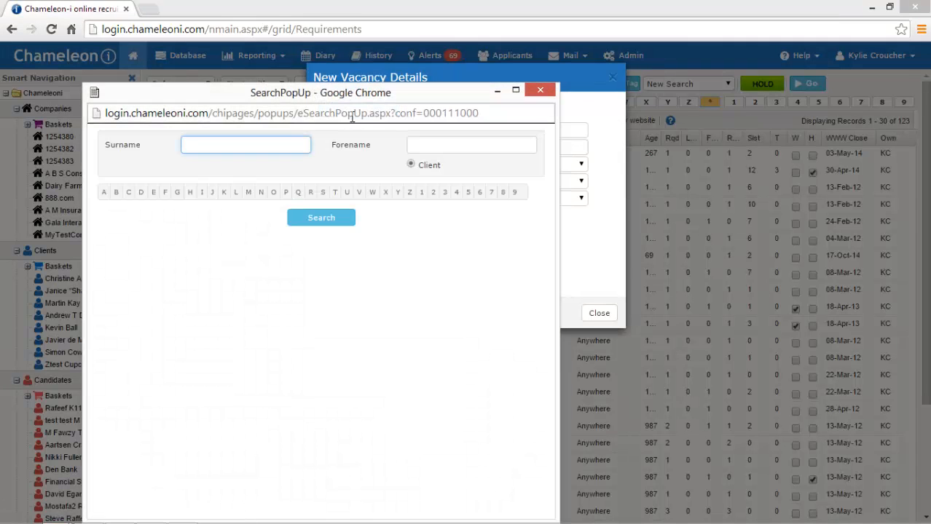
click(248, 192)
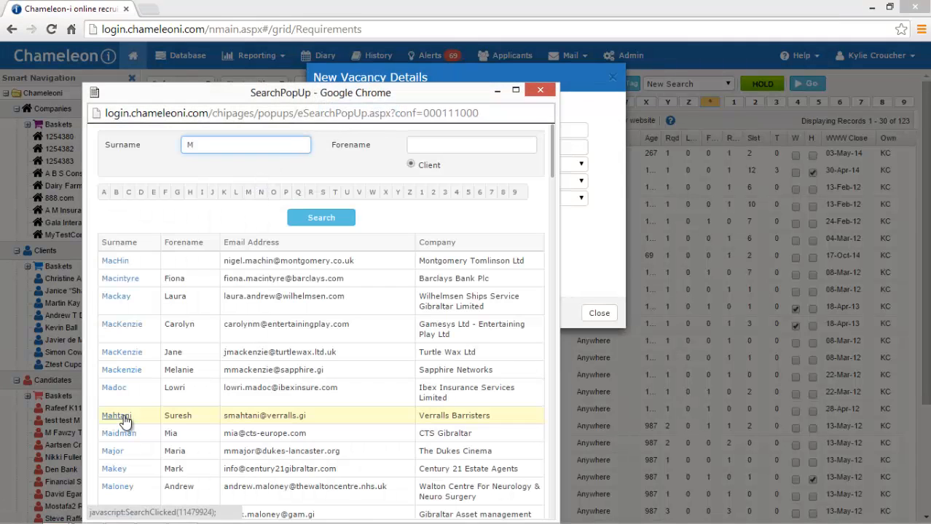
click(117, 416)
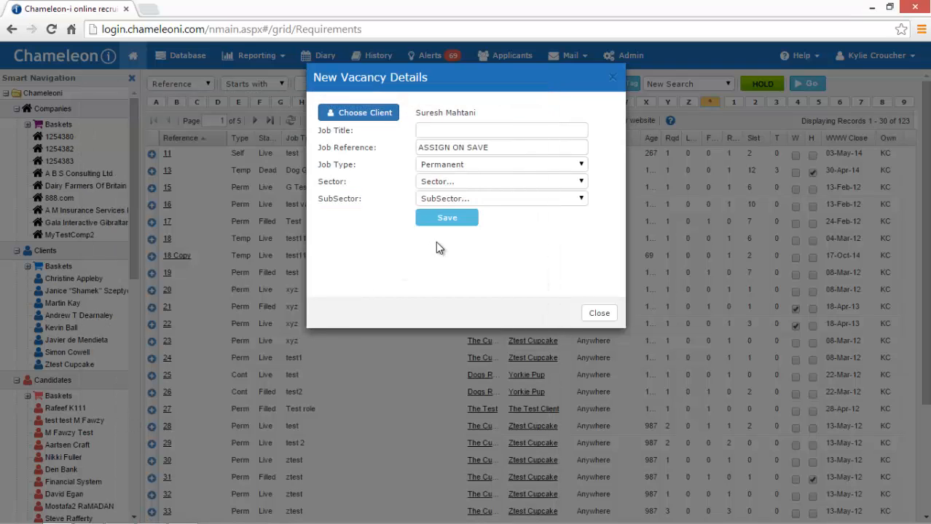
Give the new vacancy the job title Account Manager, save it, and close its record to return to the vacancies list.
click(518, 129)
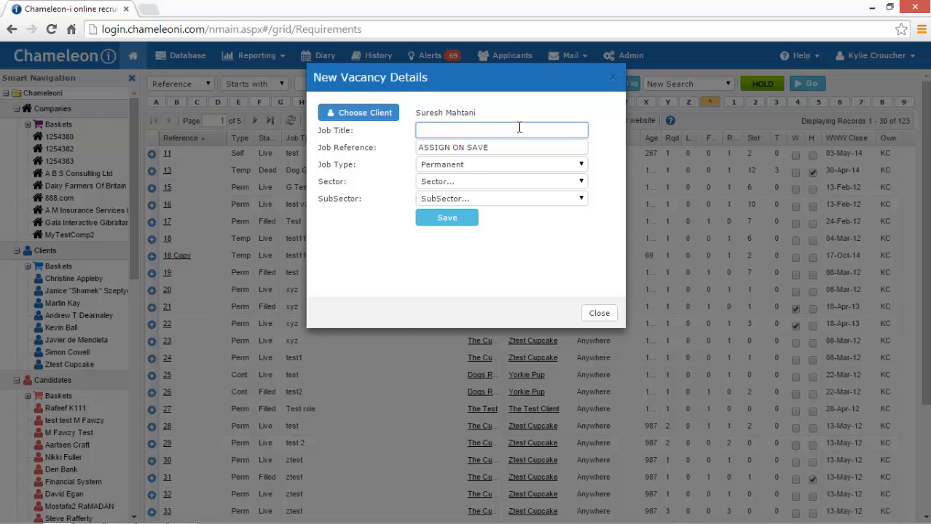
text(Account Manager)
click(448, 219)
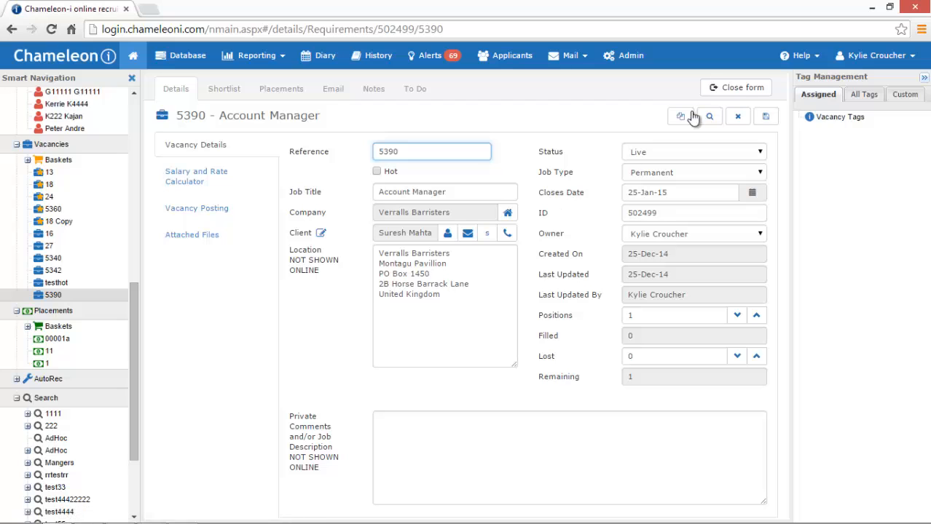
click(736, 87)
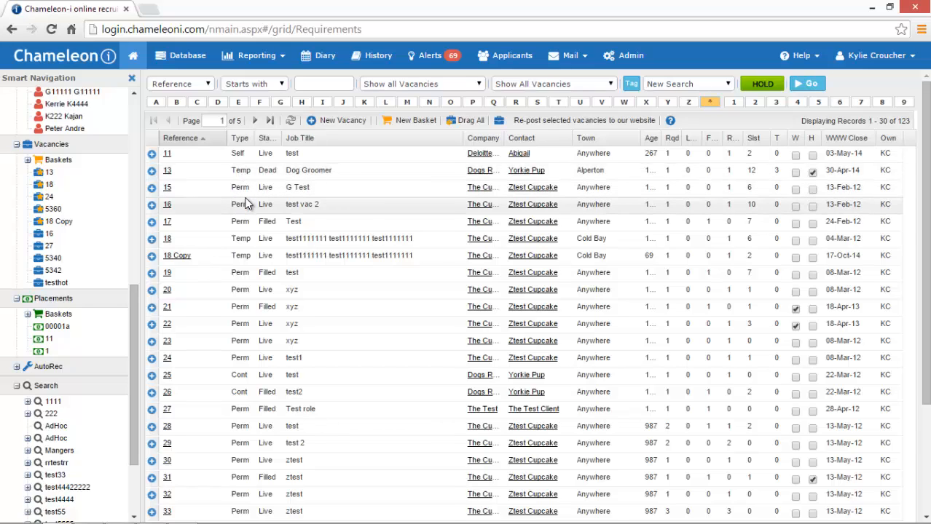
Widen the vacancies grid's Status column to fit its contents and tick the W checkbox of the Dog Groomer vacancy.
double_click(280, 139)
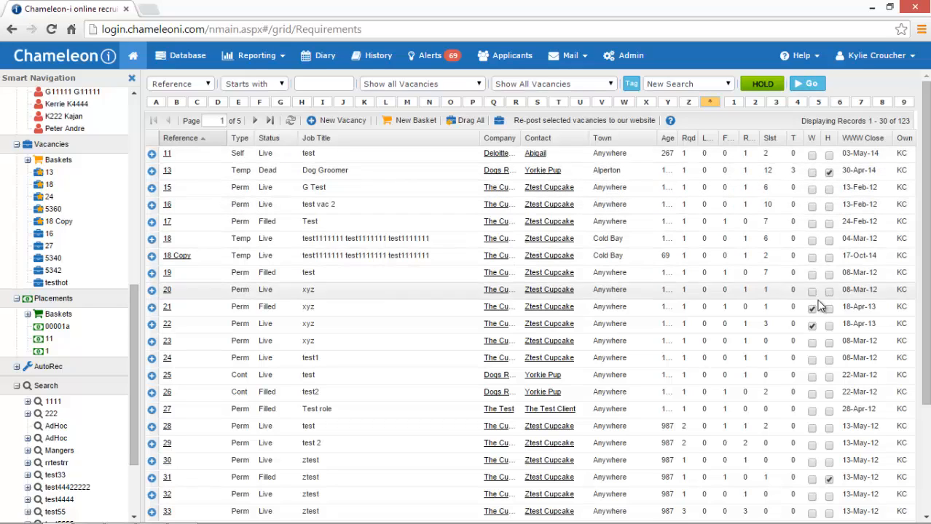
click(812, 173)
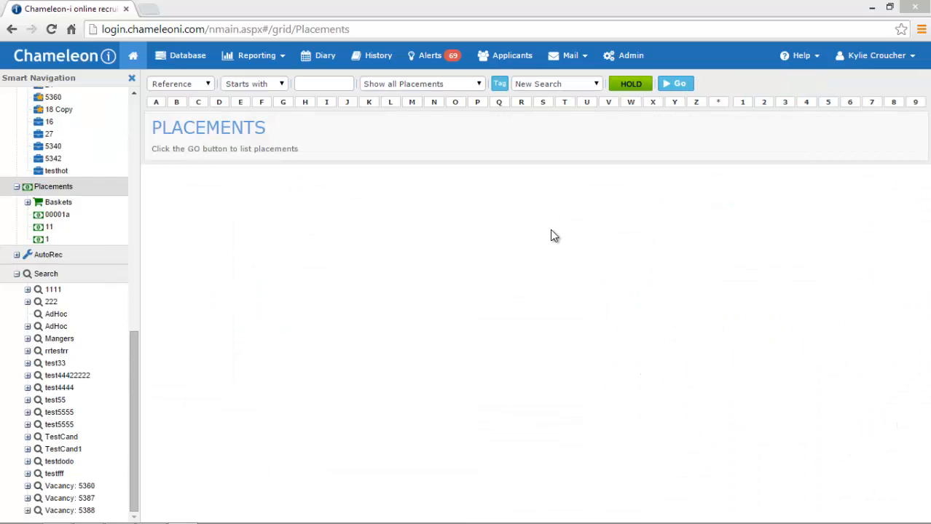
List all placements in the Placements grid.
click(719, 103)
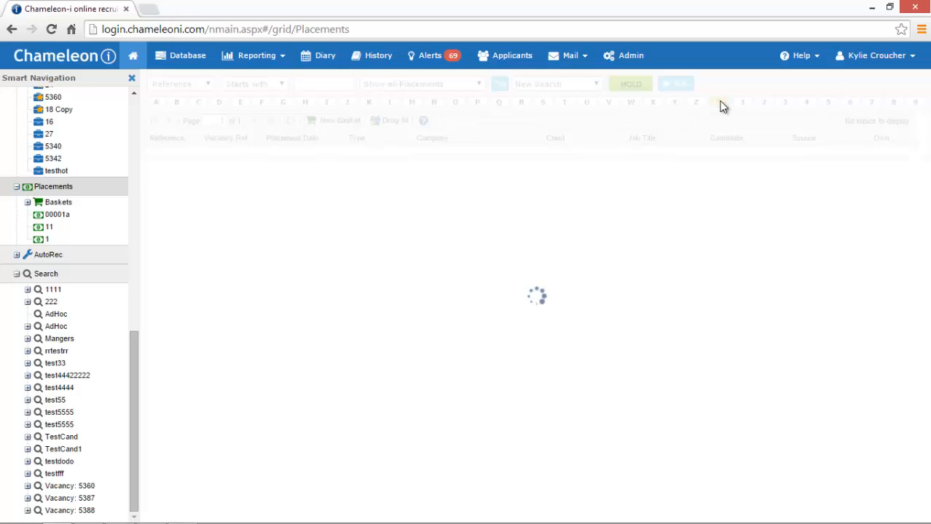